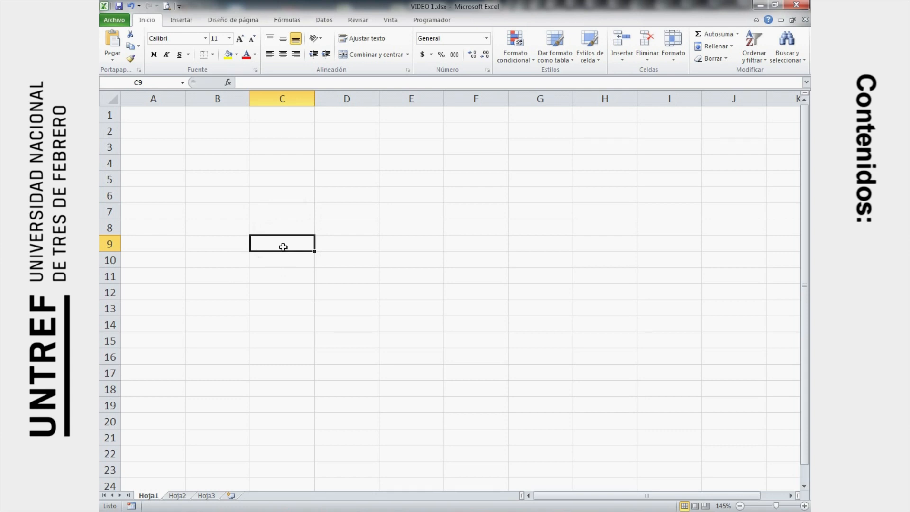
Enter the text UNTREF in cell C9 and reselect that cell.
text(UNTREF)
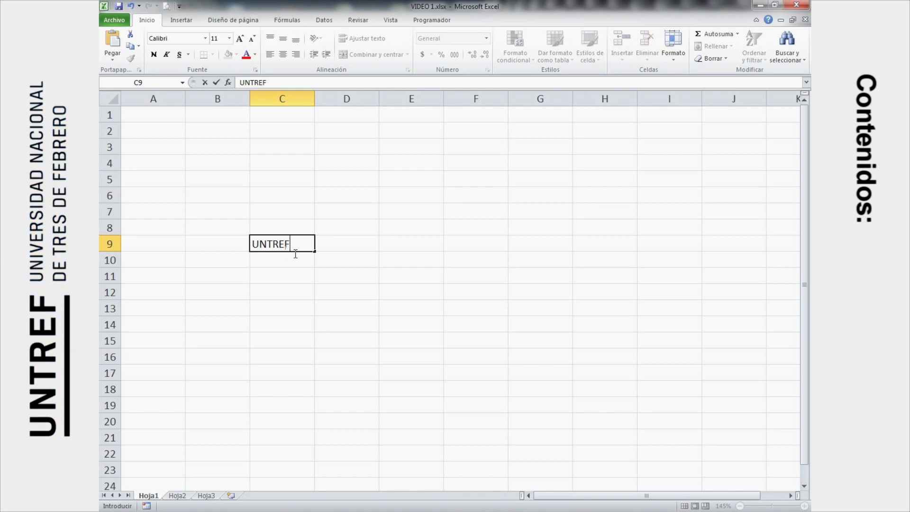
key(Return)
click(288, 246)
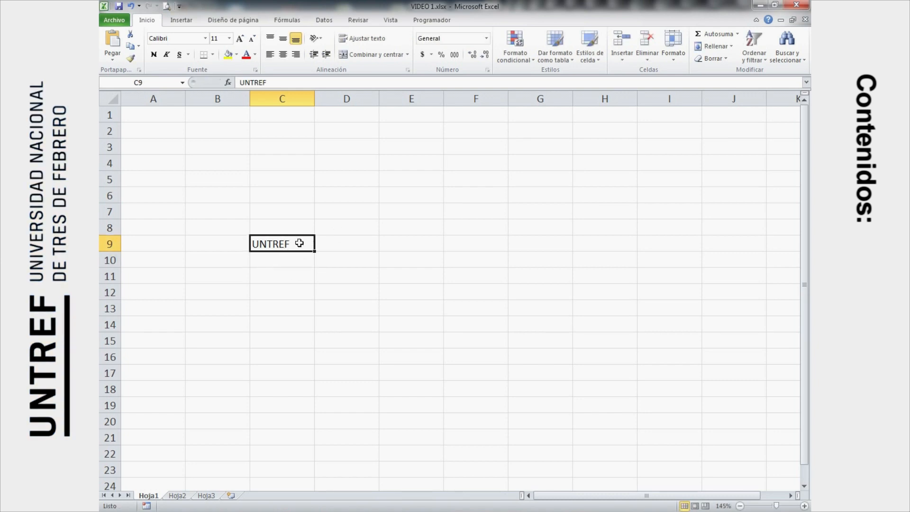
click(352, 217)
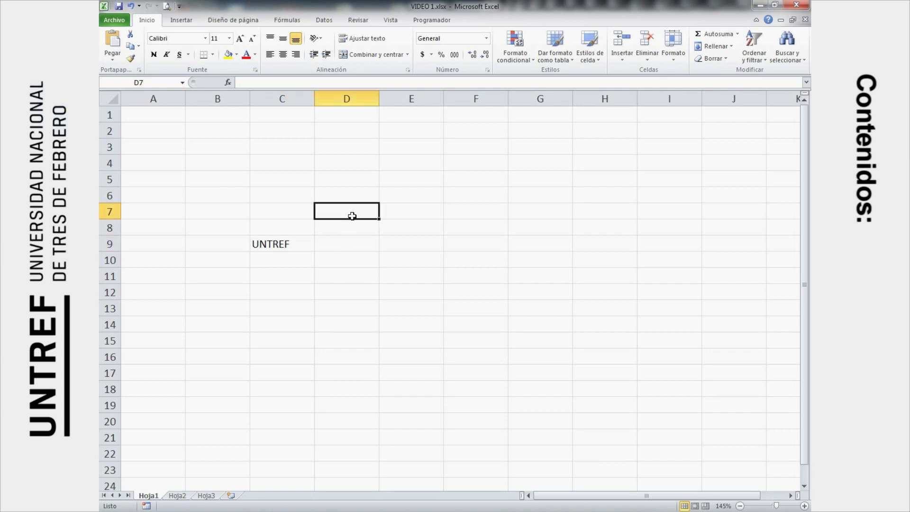
click(349, 235)
click(349, 270)
click(285, 310)
click(359, 332)
click(437, 289)
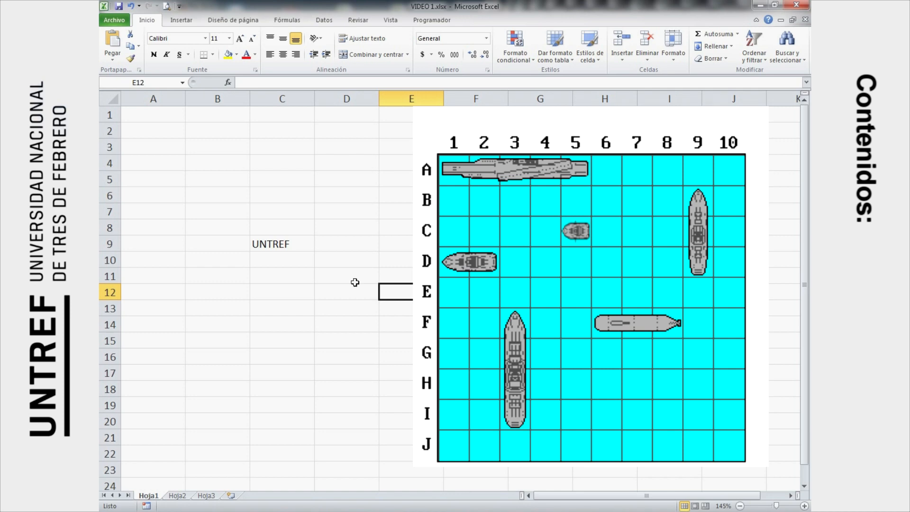
click(359, 256)
Select the whole of column D, followed by the whole of row 11.
click(347, 99)
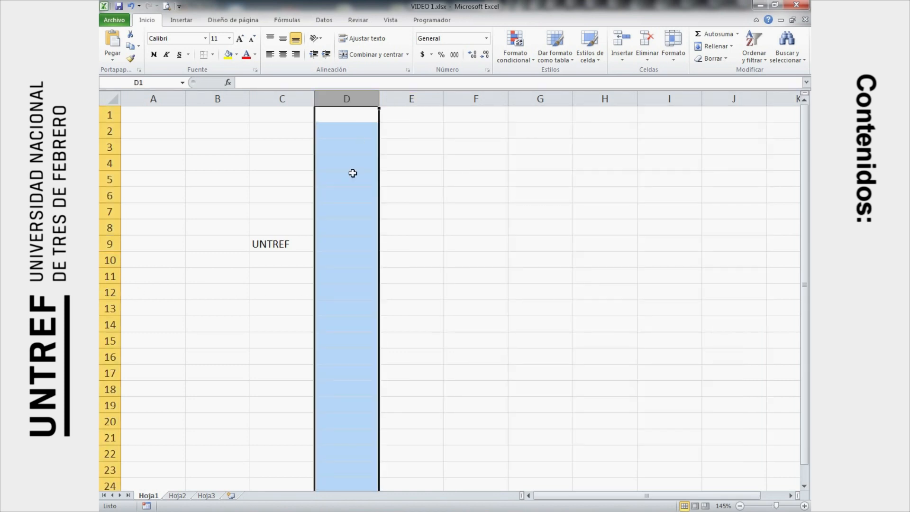
click(110, 276)
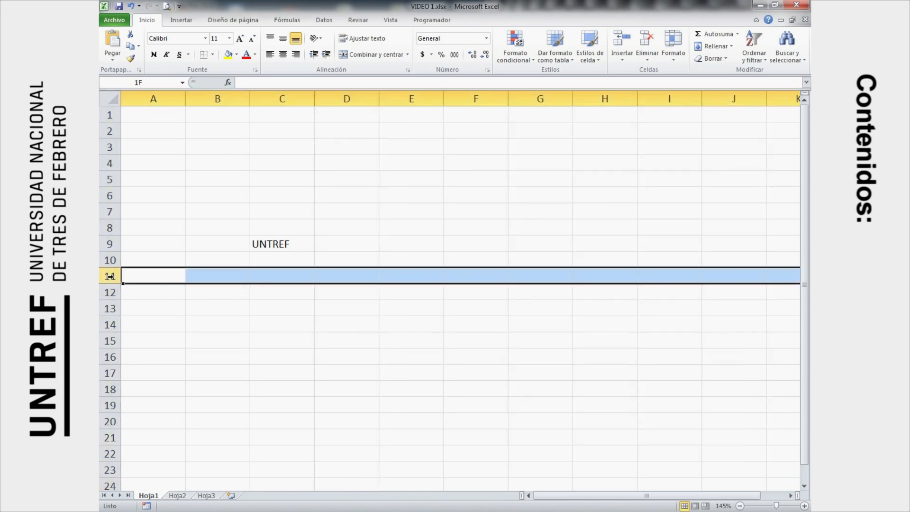
click(401, 257)
click(406, 229)
click(371, 211)
click(379, 198)
click(422, 198)
click(476, 209)
click(474, 230)
click(465, 288)
click(419, 295)
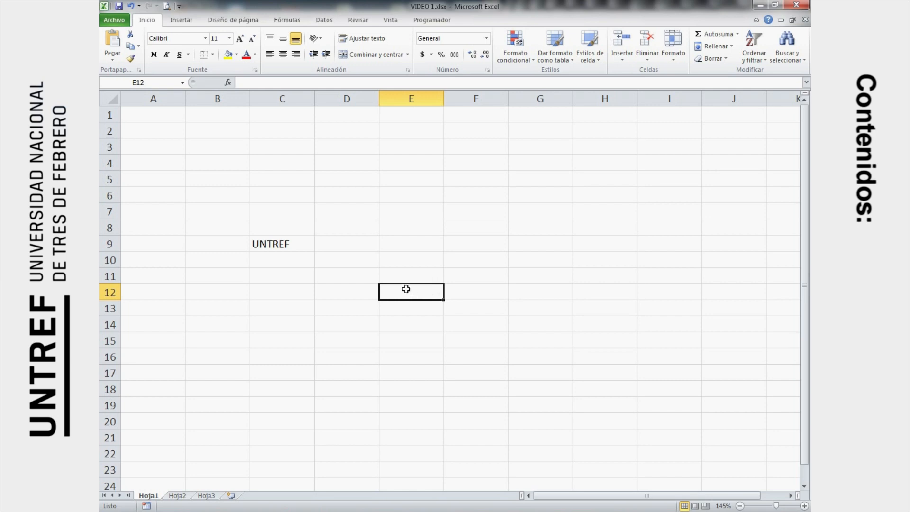
click(364, 230)
click(369, 213)
click(406, 209)
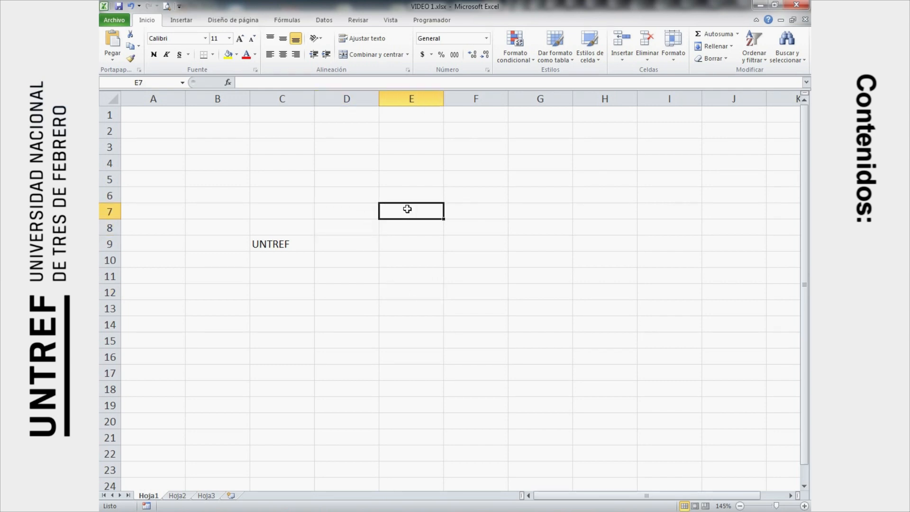
click(370, 192)
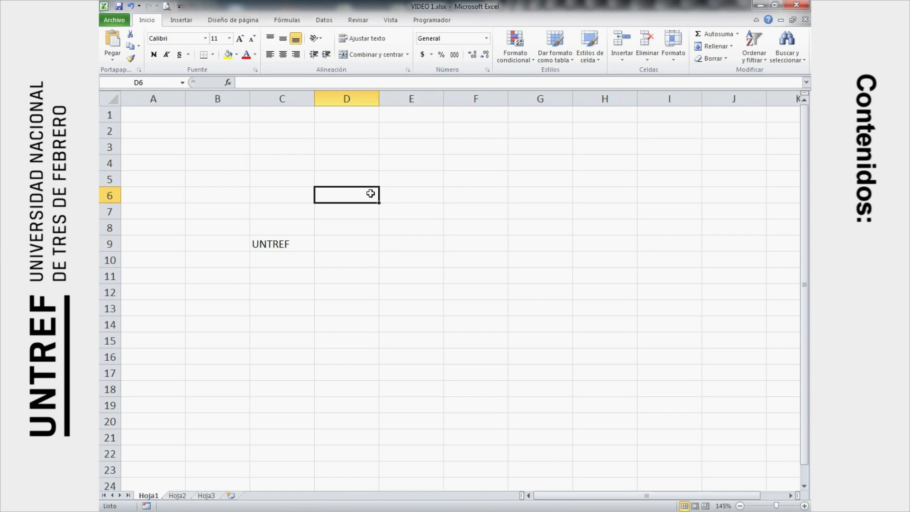
click(397, 198)
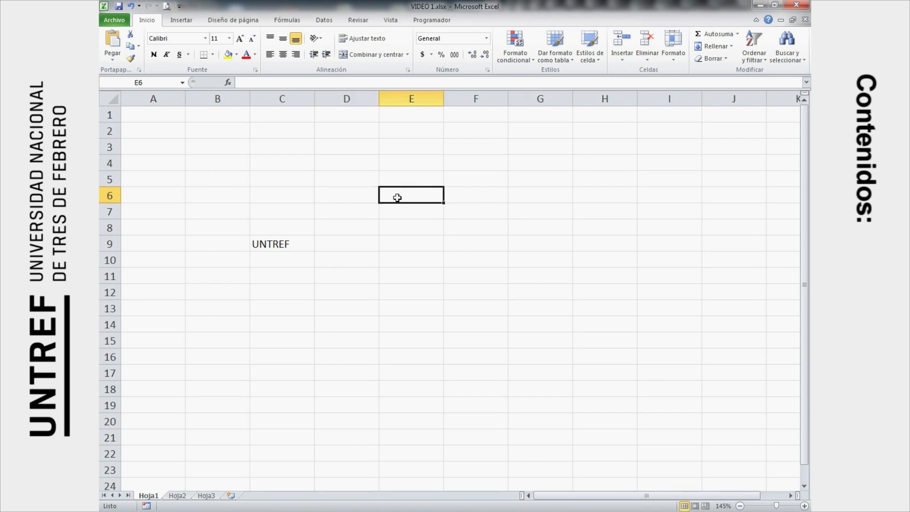
Enter the number 1548 in cell D5.
click(361, 181)
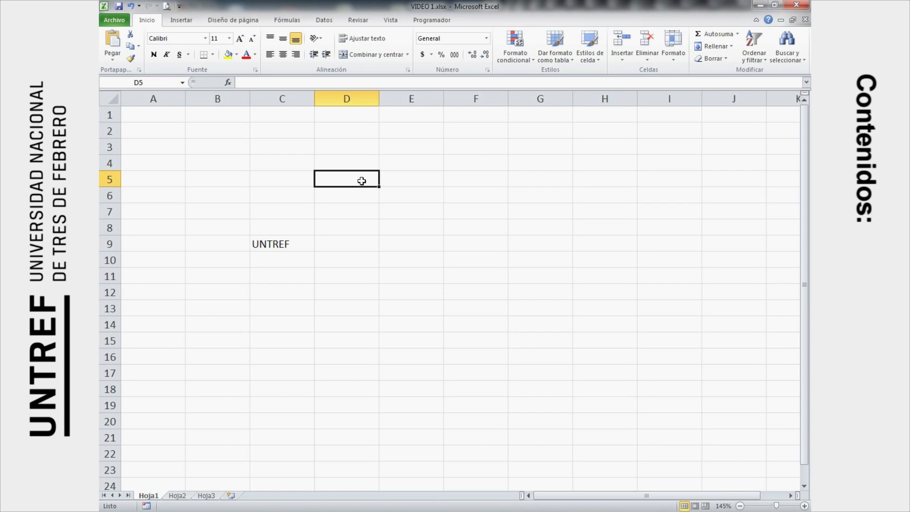
double_click(350, 176)
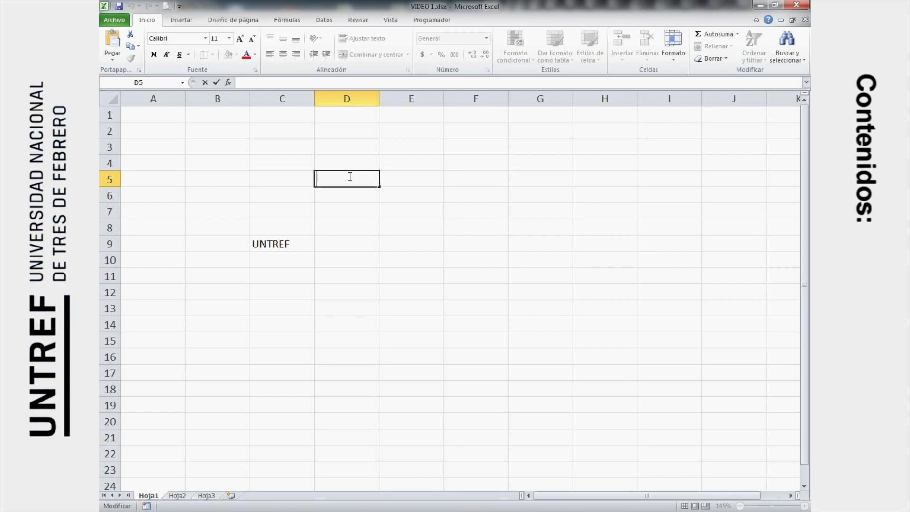
text(1548)
key(Return)
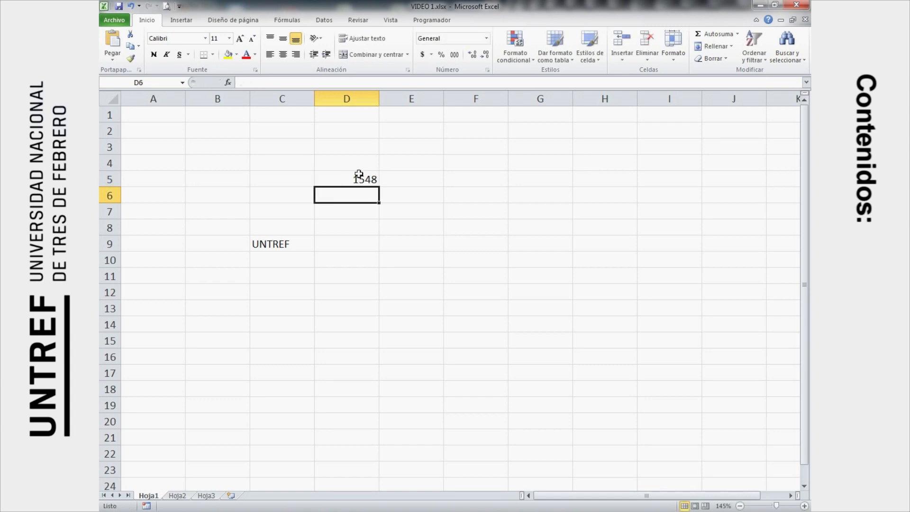
click(359, 176)
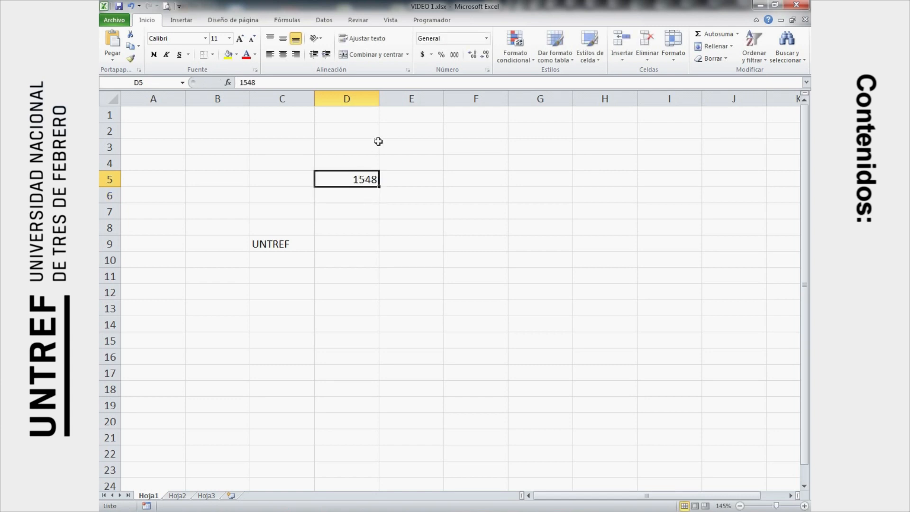
click(379, 99)
Enter the alphanumeric text CASA125 in cell F7.
click(467, 213)
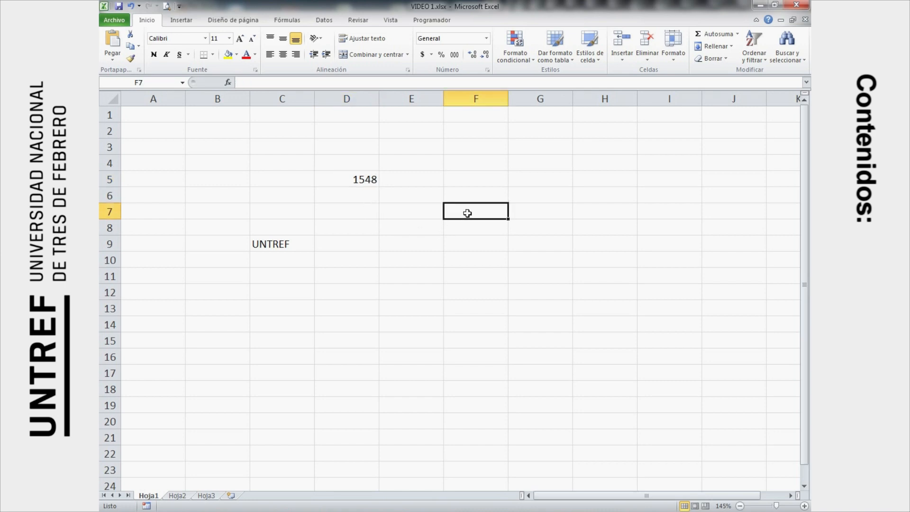
double_click(474, 211)
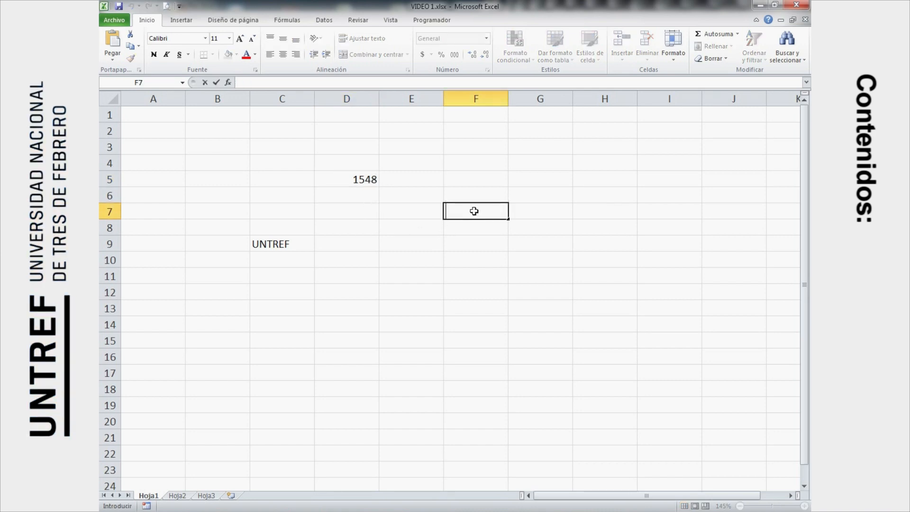
text(CASA)
click(484, 232)
click(462, 213)
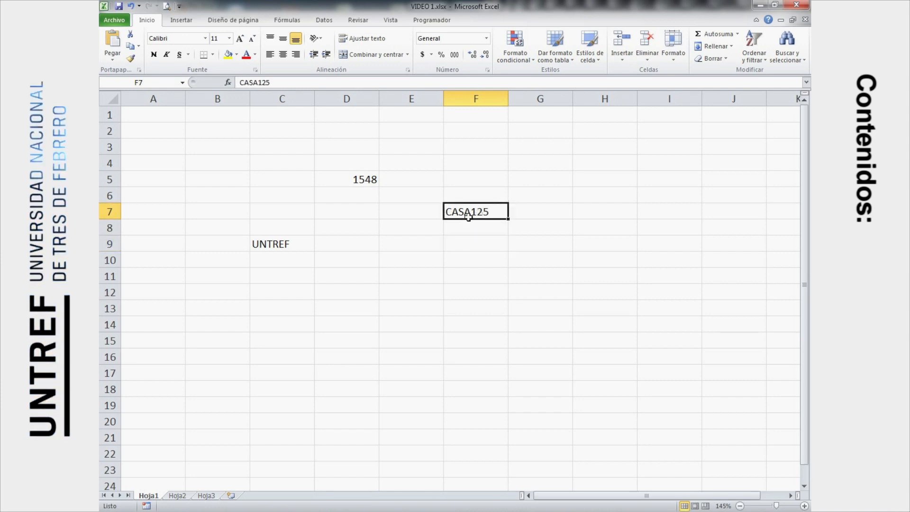
Enter the date 26/04/1976 in cell E10.
click(469, 256)
click(410, 263)
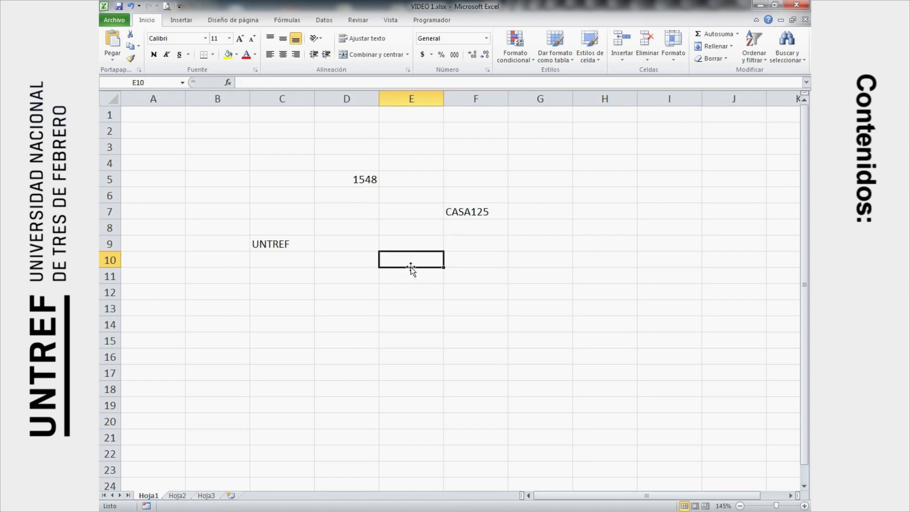
text(26)
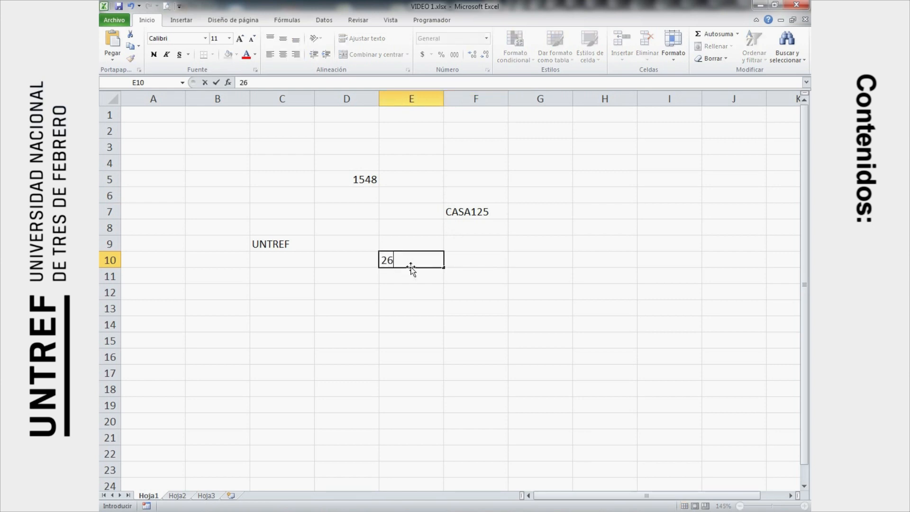
text(/04/1976)
key(Return)
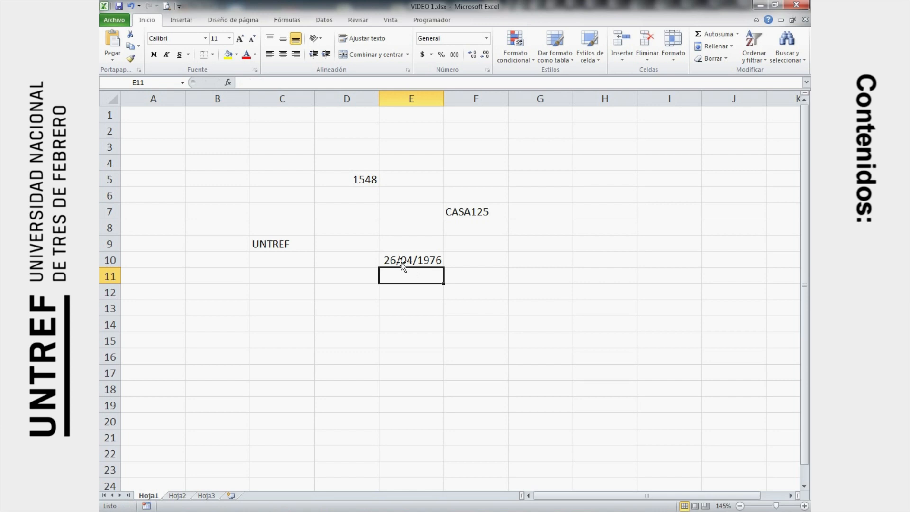
Narrow column D slightly and widen column E around the date.
drag(379, 99, 371, 99)
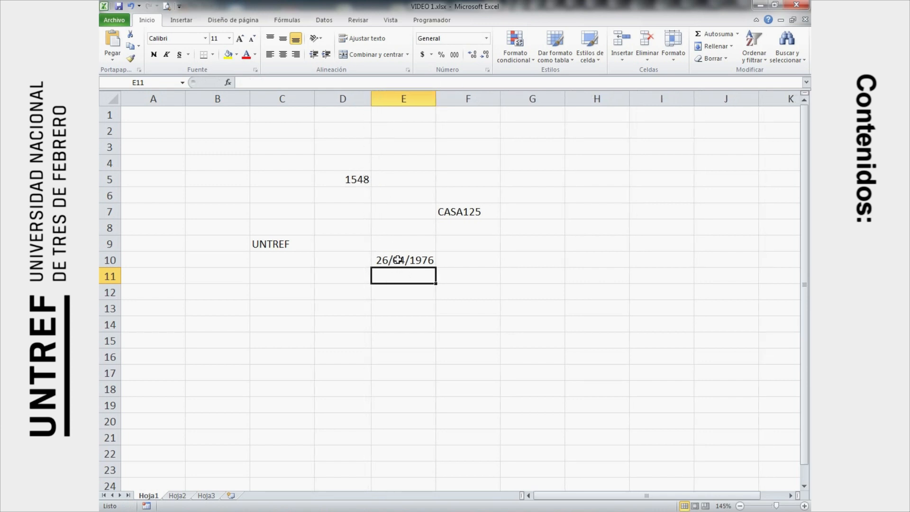
drag(436, 99, 461, 104)
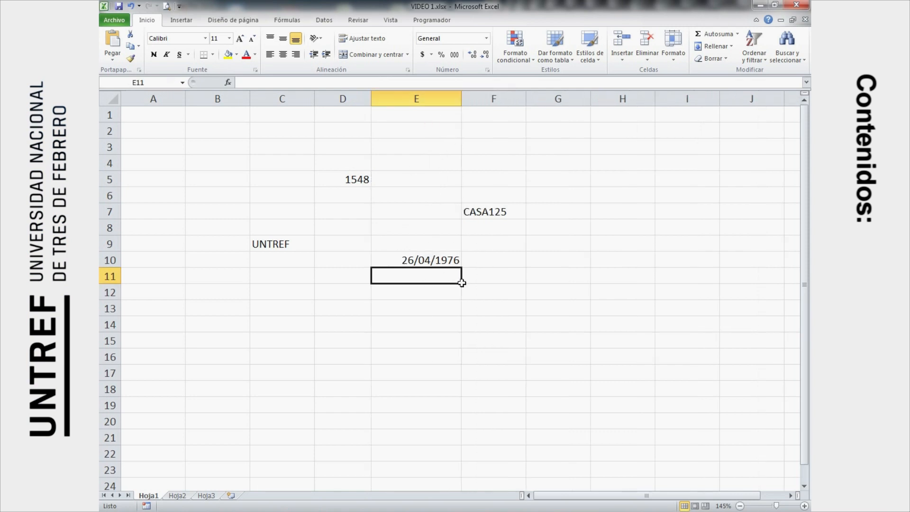
Re-enter the date in cell E10 using hyphens instead of slashes as separators.
click(424, 261)
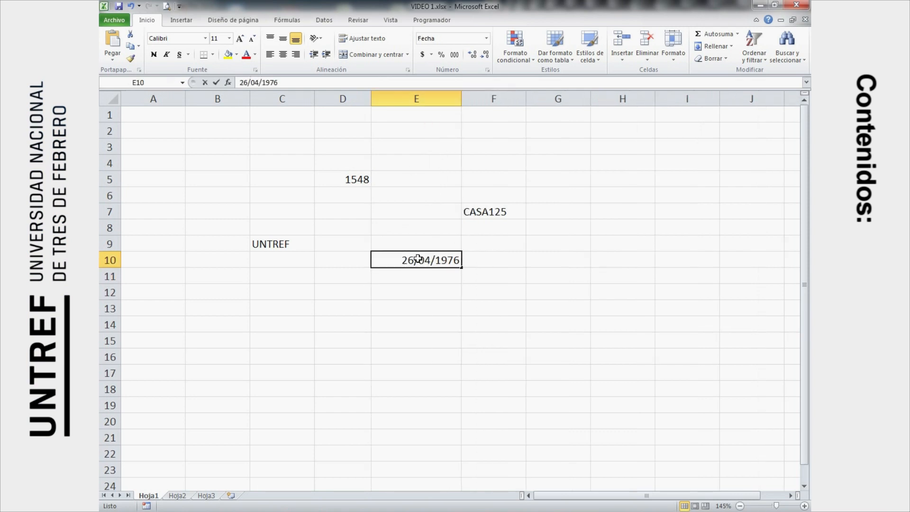
double_click(419, 261)
key(BackSpace)
text(-)
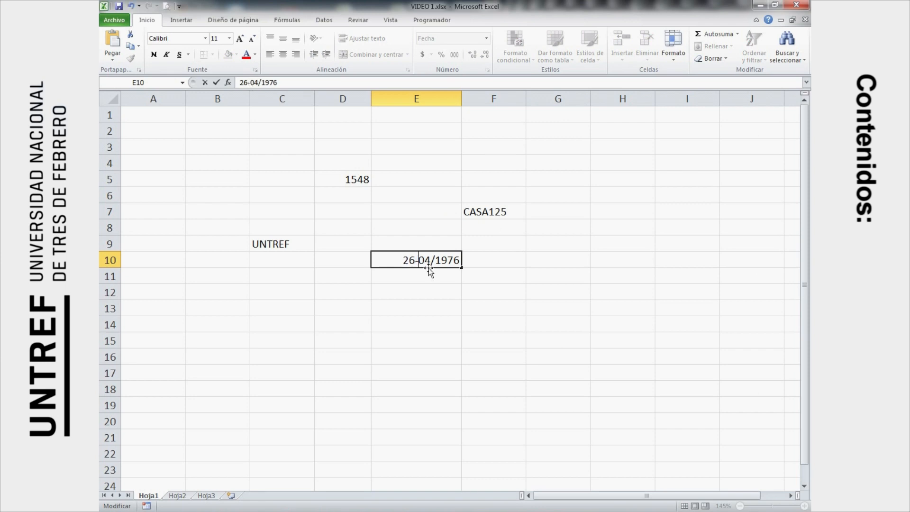
key(BackSpace)
text(-)
click(419, 307)
click(417, 260)
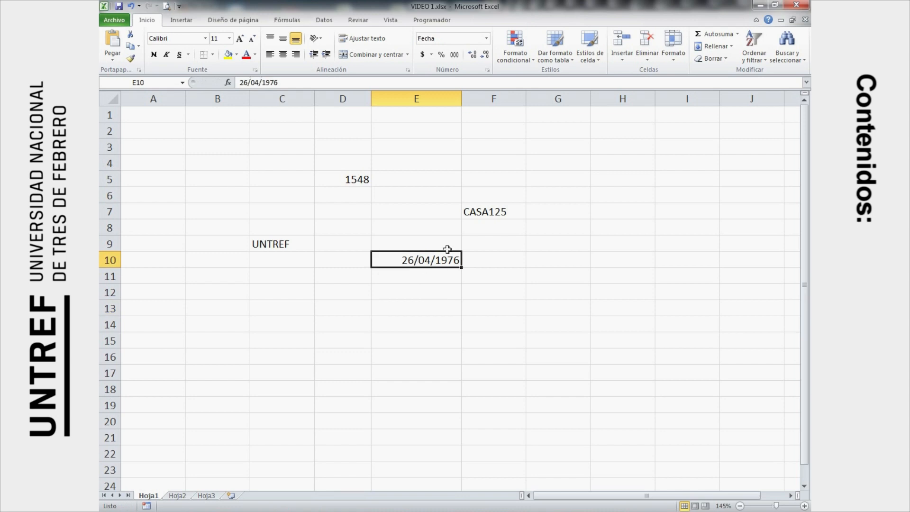
Enter the time 08:20:00 in cell D13.
click(342, 312)
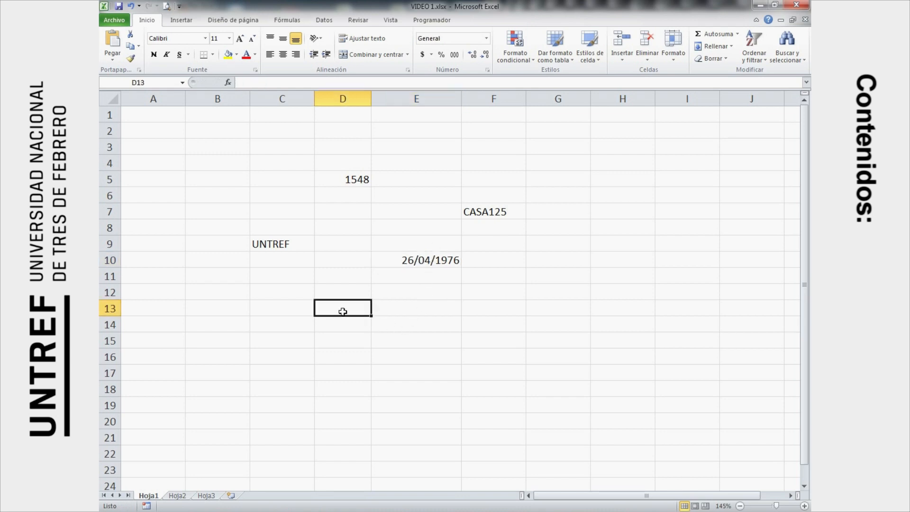
text(08)
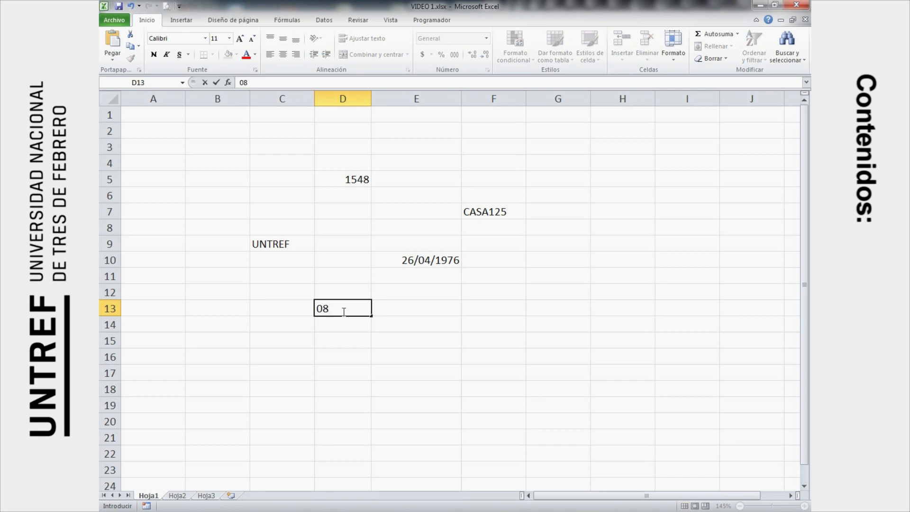
text(:20:00)
click(350, 346)
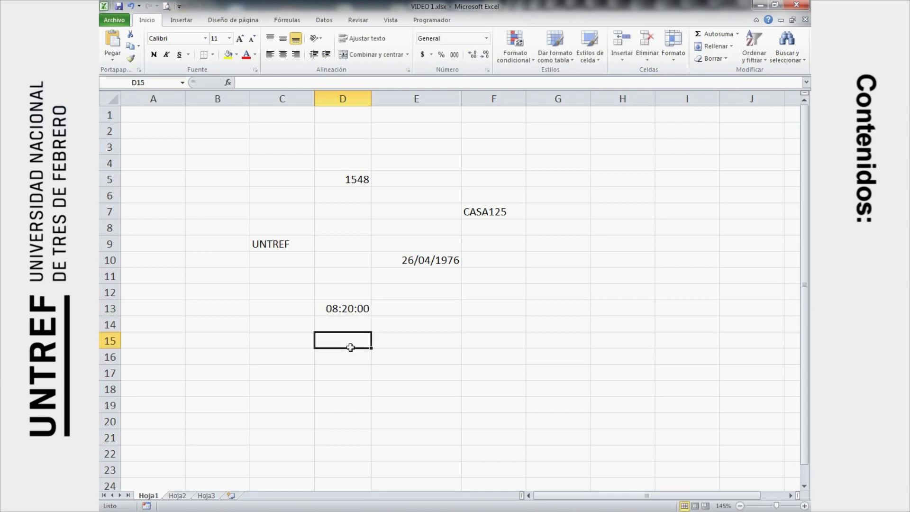
click(353, 311)
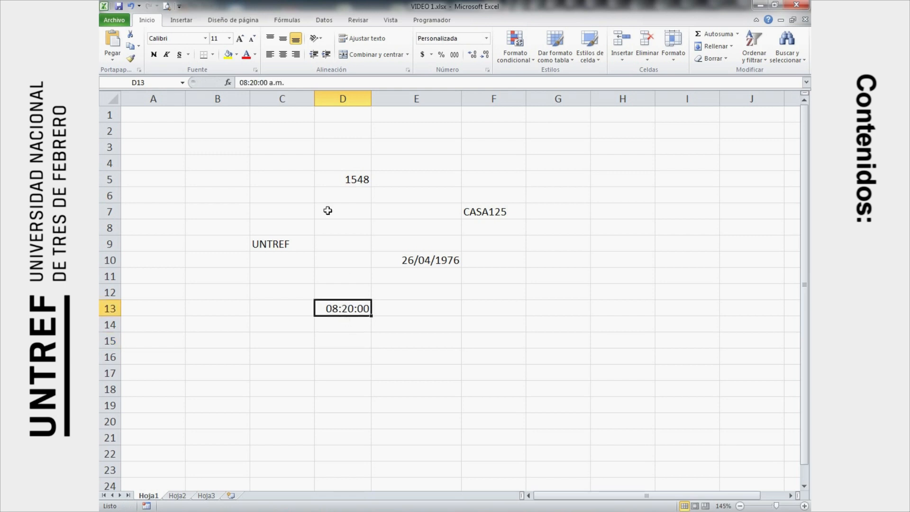
Narrow column C and widen column D around the time value.
drag(315, 98, 296, 98)
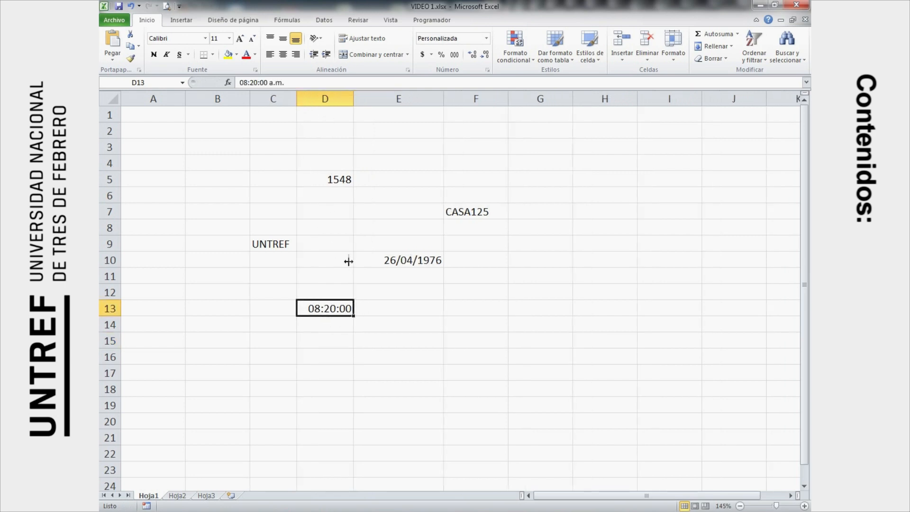
drag(353, 98, 379, 98)
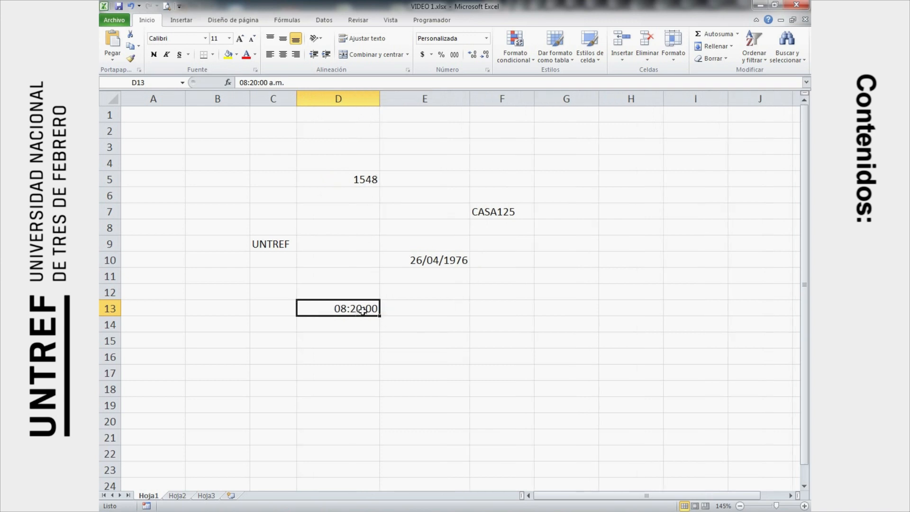
click(408, 310)
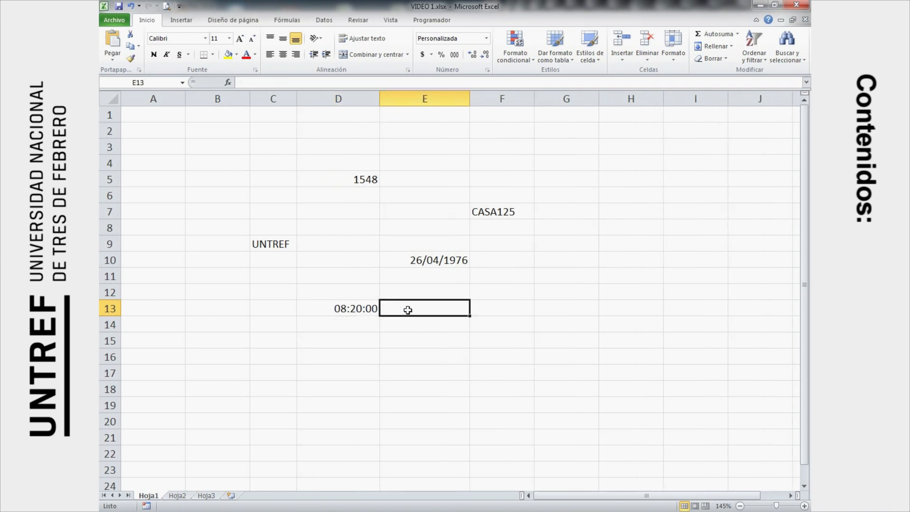
click(357, 310)
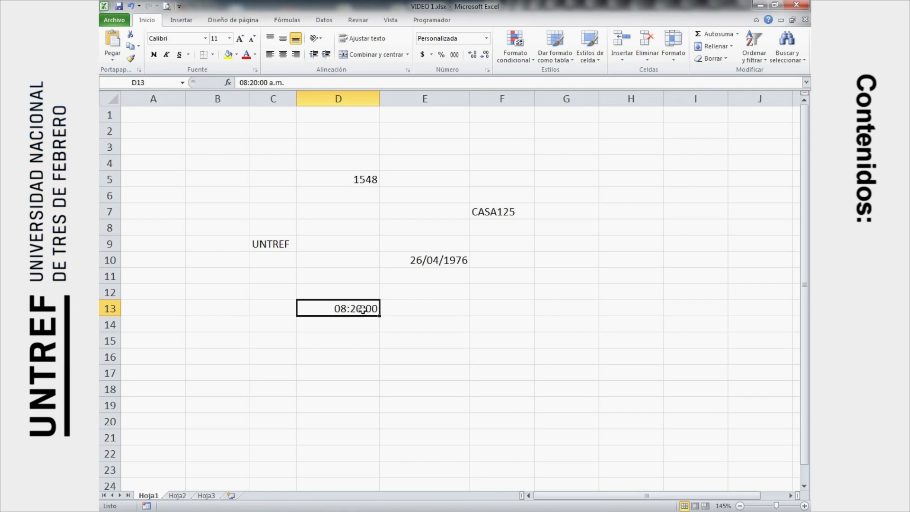
click(420, 263)
click(365, 312)
Enter the text UNTREF 2018 in cell E16.
double_click(425, 356)
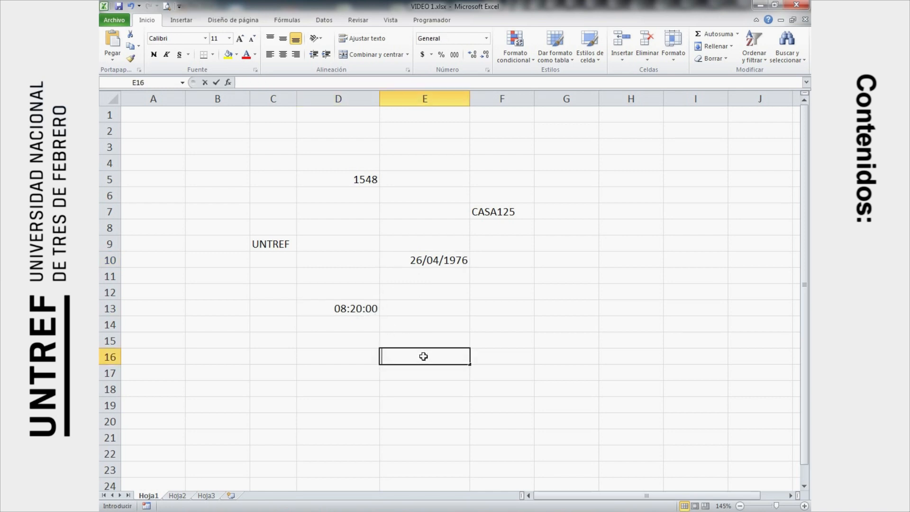
text(UNTREF )
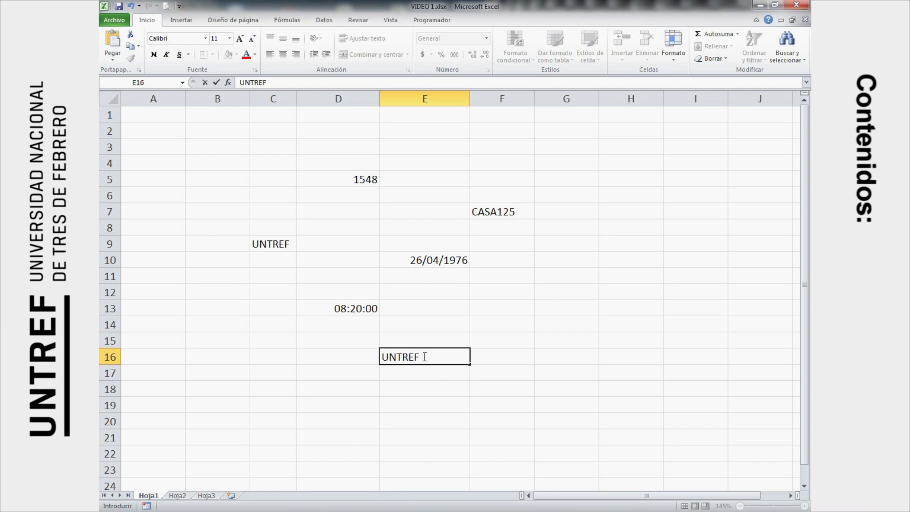
text(2018)
key(Up)
Move the active cell around the filled cells one cell at a time, ending at E11.
key(Down)
key(Up)
key(Up)
key(Up)
key(Down)
key(Down)
key(Down)
key(Down)
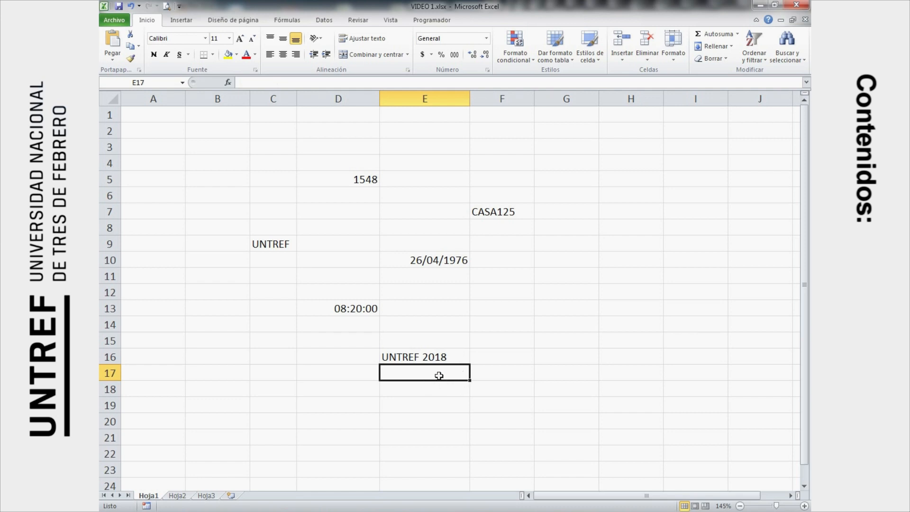
key(Up)
key(Up)
key(Left)
key(Left)
key(Up)
key(Up)
key(Up)
key(Right)
key(Right)
key(Down)
key(Up)
key(Up)
key(Up)
key(Right)
key(Up)
key(Up)
key(Up)
key(Left)
key(Left)
key(Down)
key(Down)
key(Down)
key(Left)
key(Right)
key(Right)
key(Down)
key(Down)
key(Down)
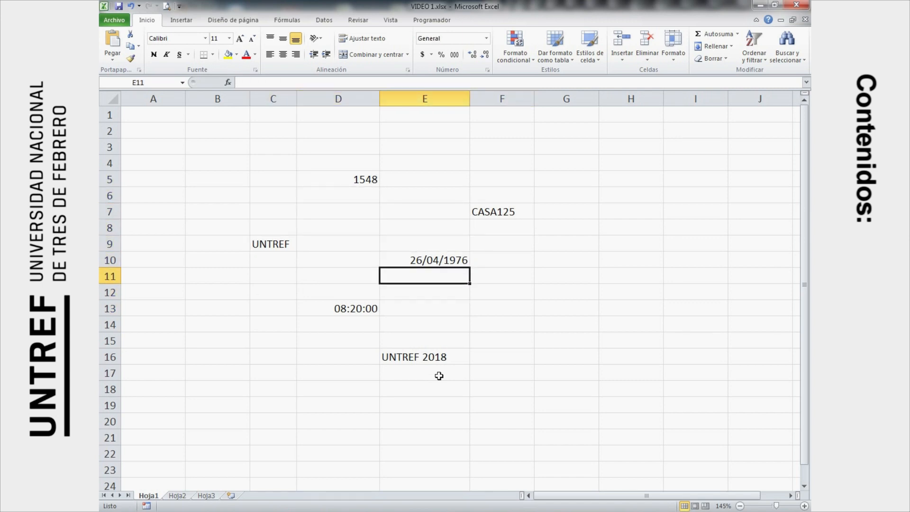
Move the active cell down from E11 to E16 and across to I16.
key(Down)
key(Down)
key(Down)
key(Down)
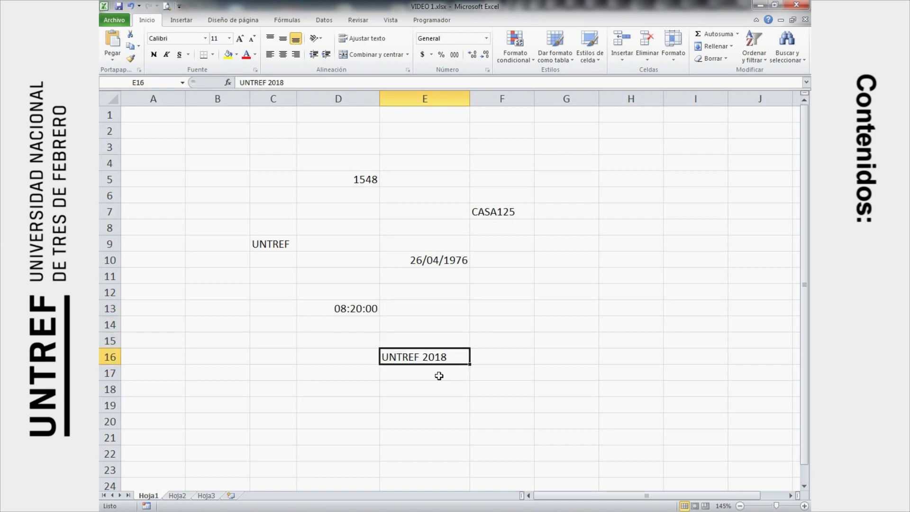
key(Right)
key(Right)
key(Right)
key(Right)
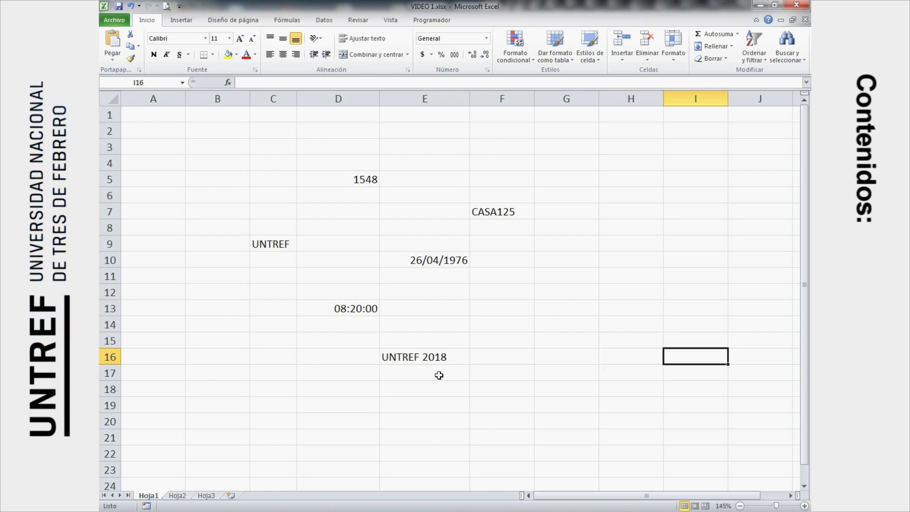
Select each filled cell in turn to review the number, text, time, date and alphanumeric entries.
click(369, 180)
click(274, 243)
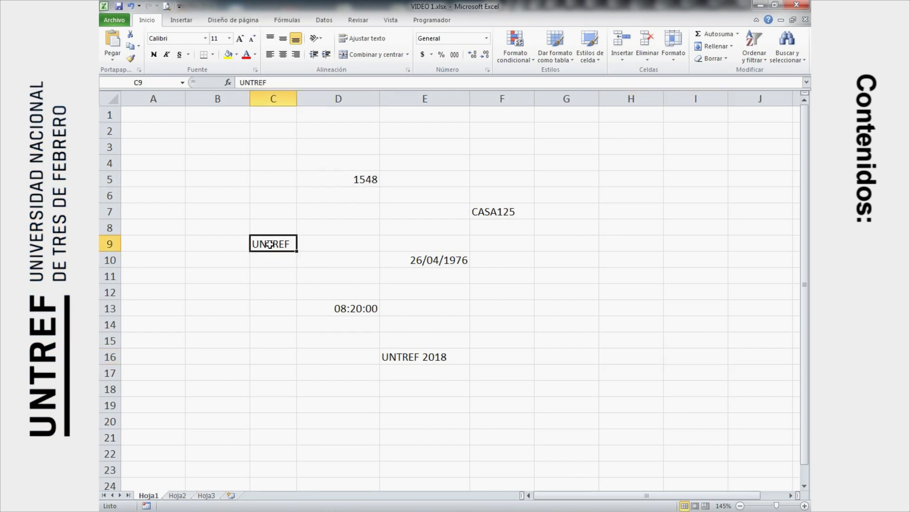
click(356, 312)
click(410, 359)
click(448, 260)
click(497, 216)
click(364, 179)
click(272, 243)
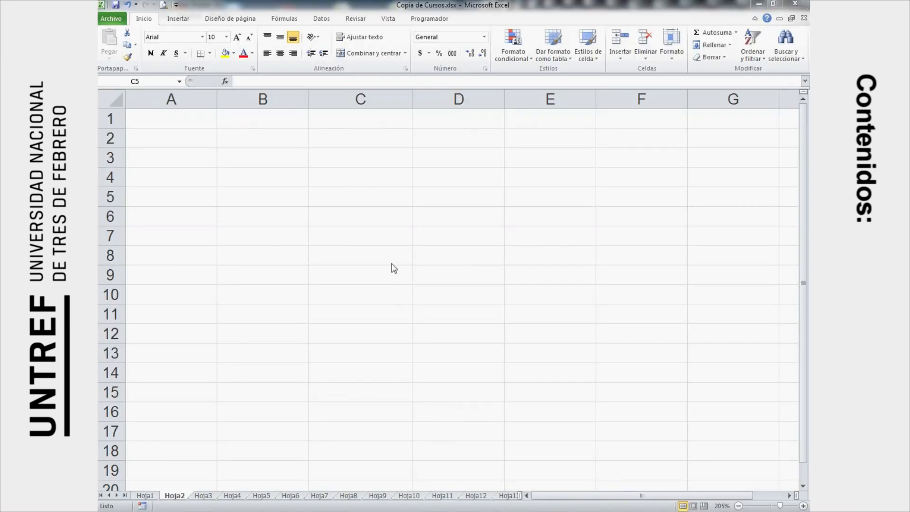
Enter the text UNIVERSIDAD NACIONAL in cell C5 of sheet Hoja2.
double_click(368, 199)
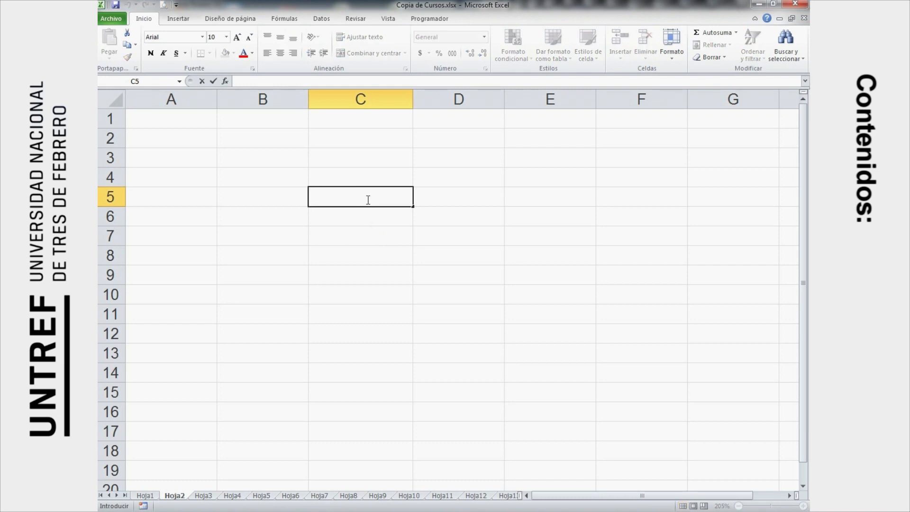
text(UNIVERSIDAD NACIONAL)
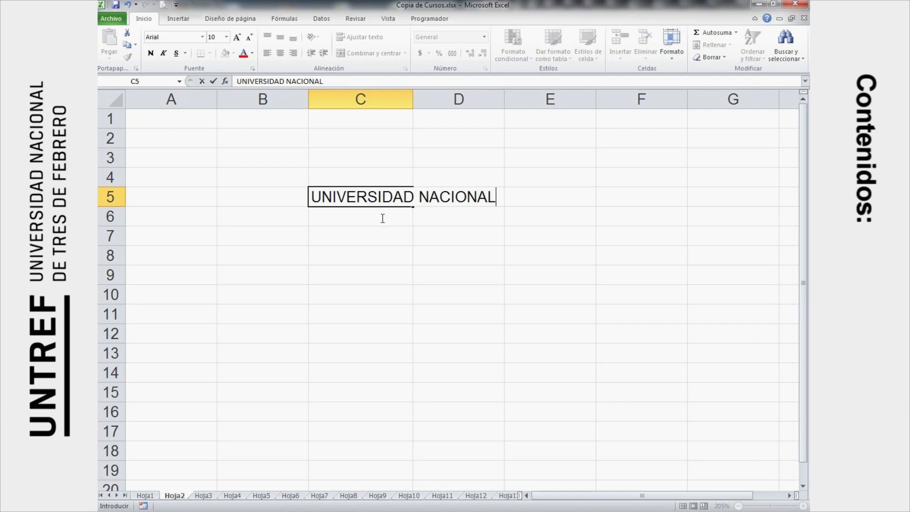
key(Return)
Select cells C5 and D5 alternately and compare their contents to check which one holds the text.
click(401, 200)
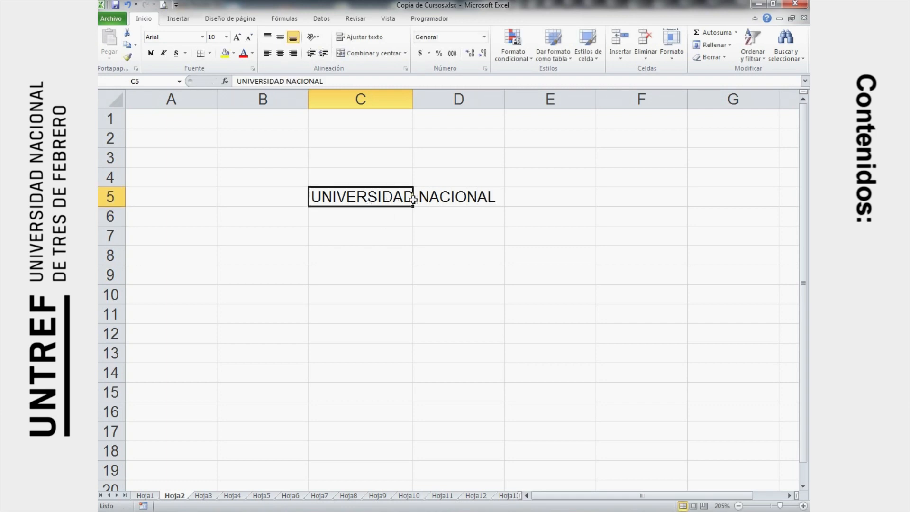
click(468, 197)
click(400, 198)
click(456, 195)
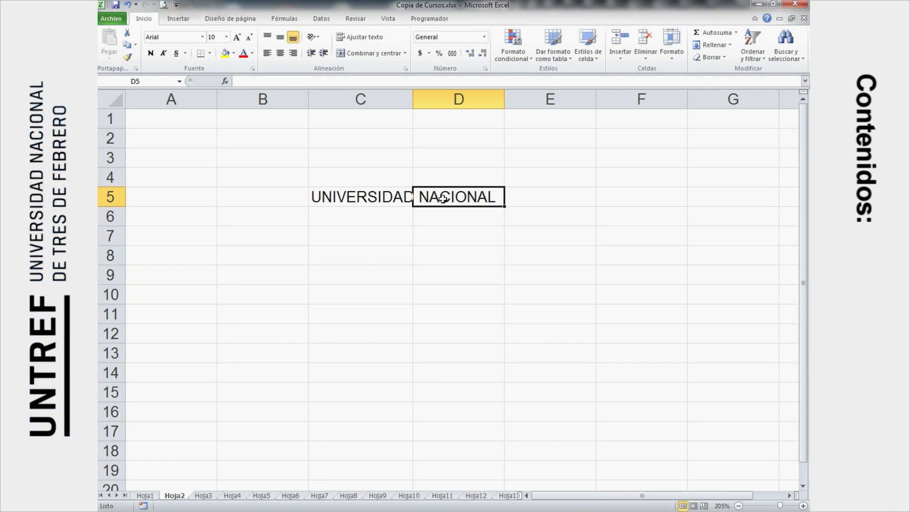
click(398, 195)
click(439, 196)
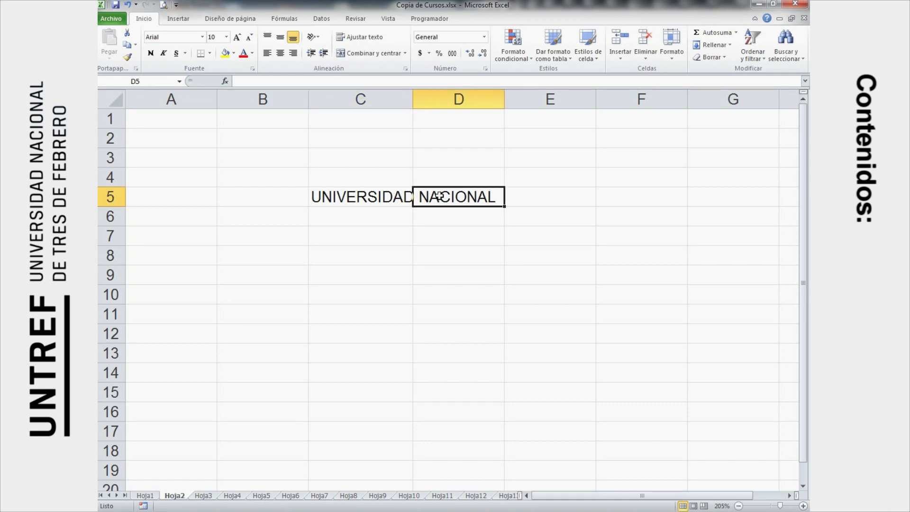
click(406, 197)
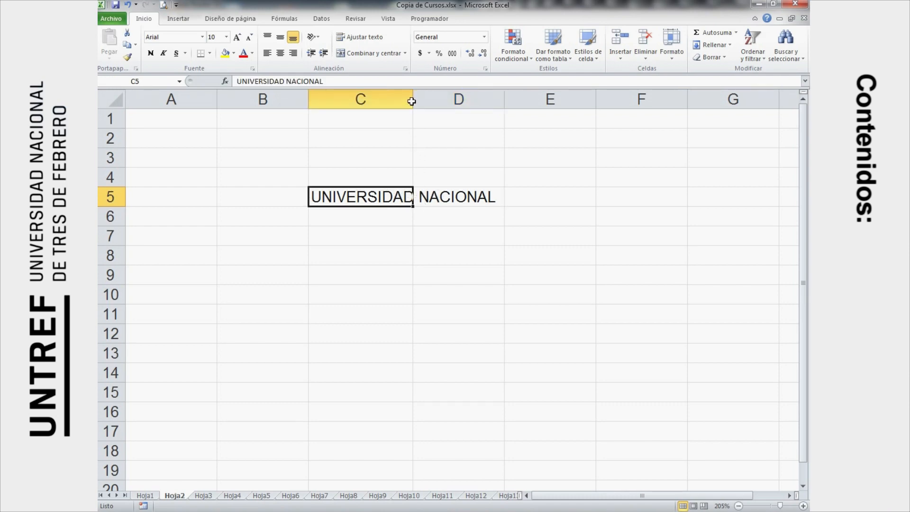
Widen column C until UNIVERSIDAD NACIONAL fits entirely within its cell, and select C5.
drag(412, 99, 436, 106)
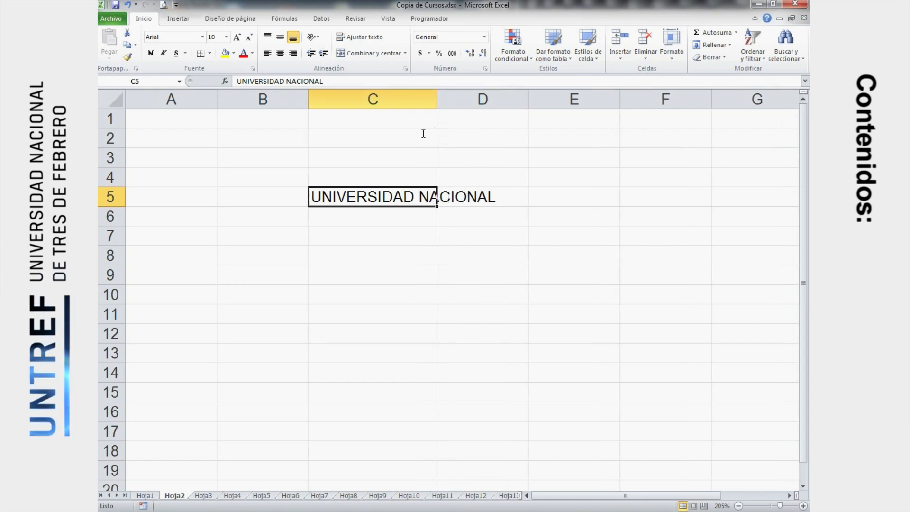
drag(437, 95, 502, 100)
click(502, 98)
click(349, 91)
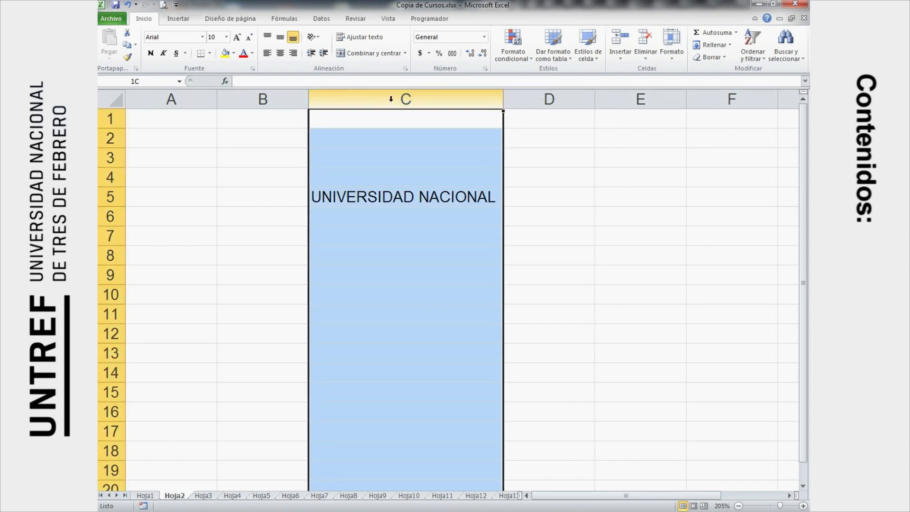
click(442, 137)
click(431, 194)
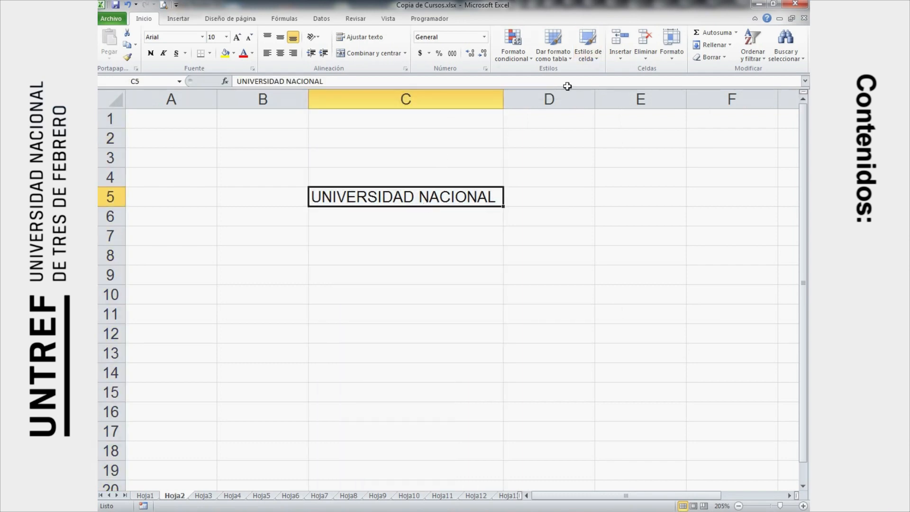
Narrow column C so its text overflows into D5, check D5, and widen the column manually to fit the text again.
drag(503, 99, 433, 99)
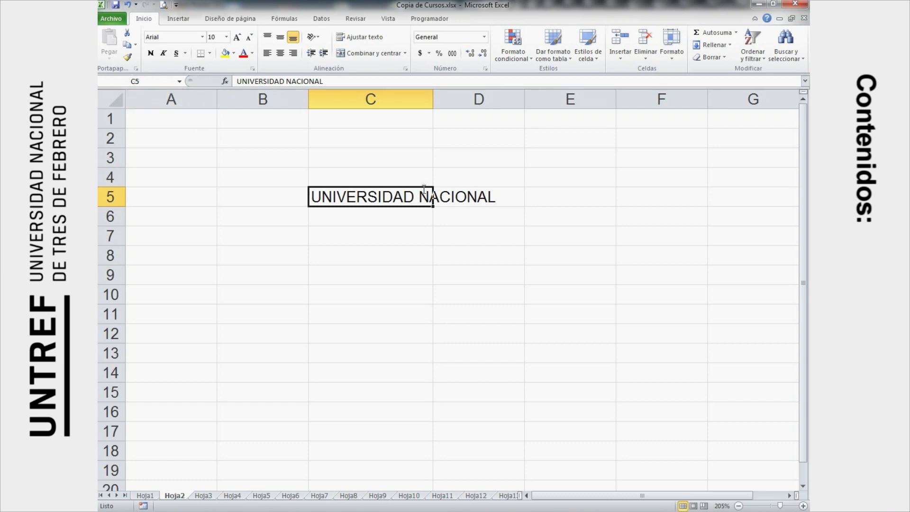
click(466, 199)
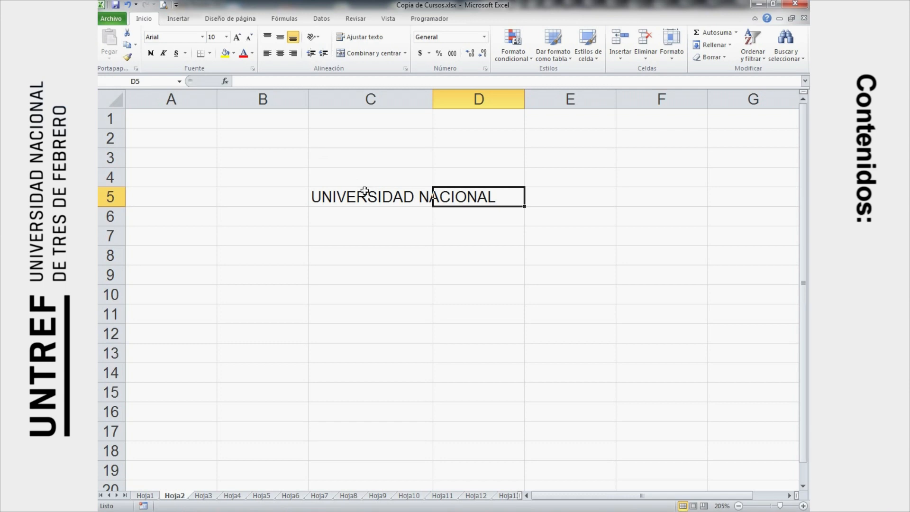
drag(431, 100, 506, 102)
click(437, 101)
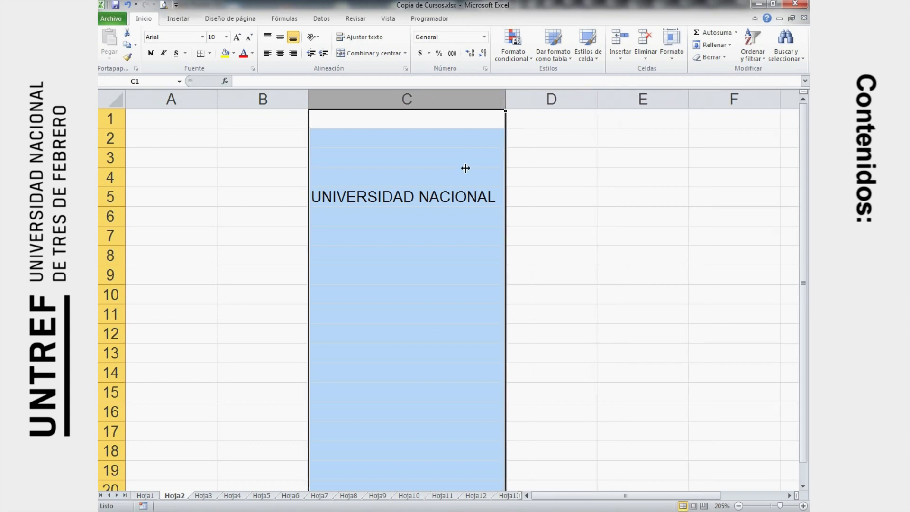
click(451, 200)
Narrow column C and autofit it to the text in C5, repeating this once.
drag(505, 98, 419, 104)
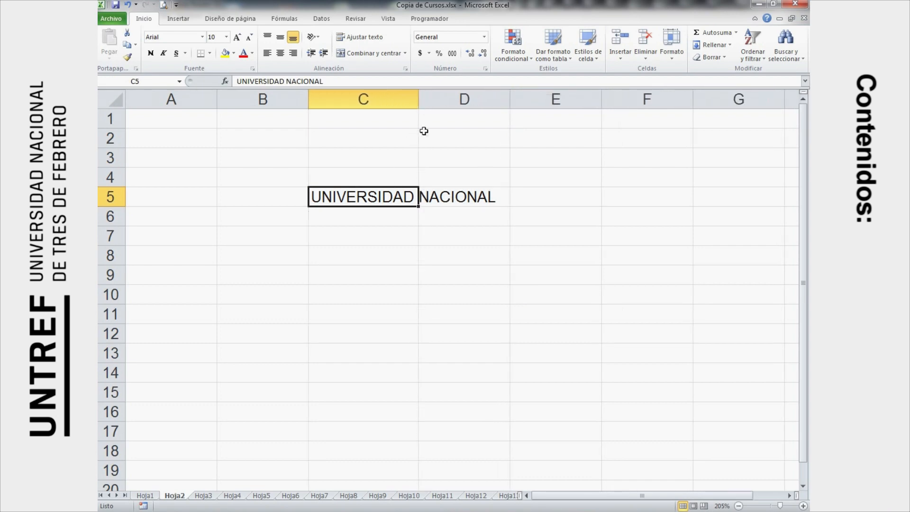
double_click(419, 96)
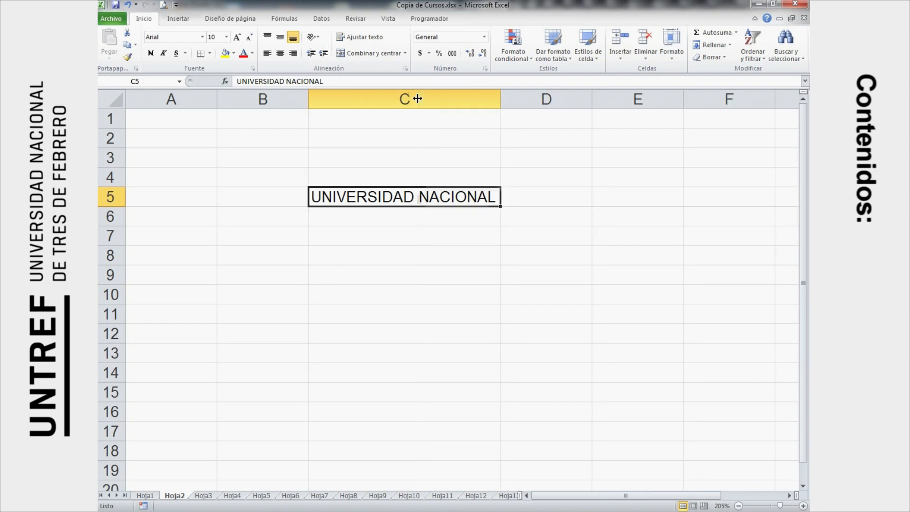
drag(497, 95, 432, 101)
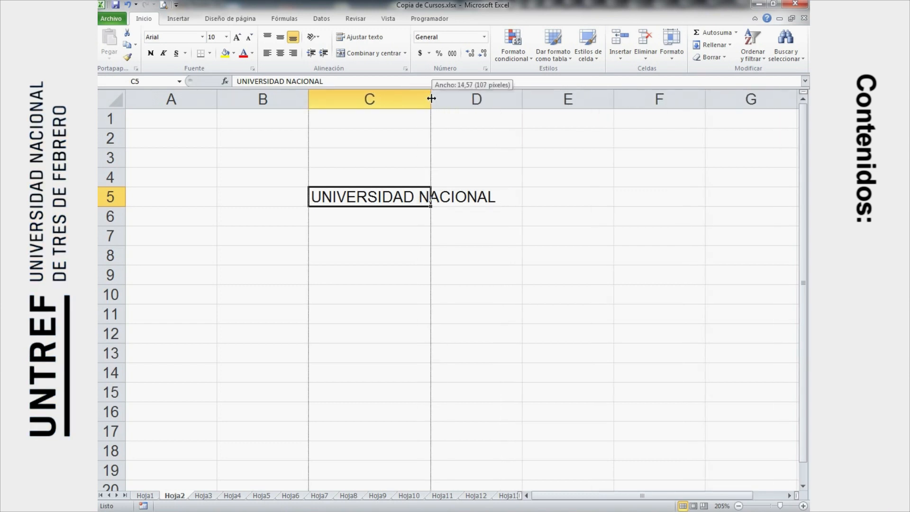
double_click(432, 99)
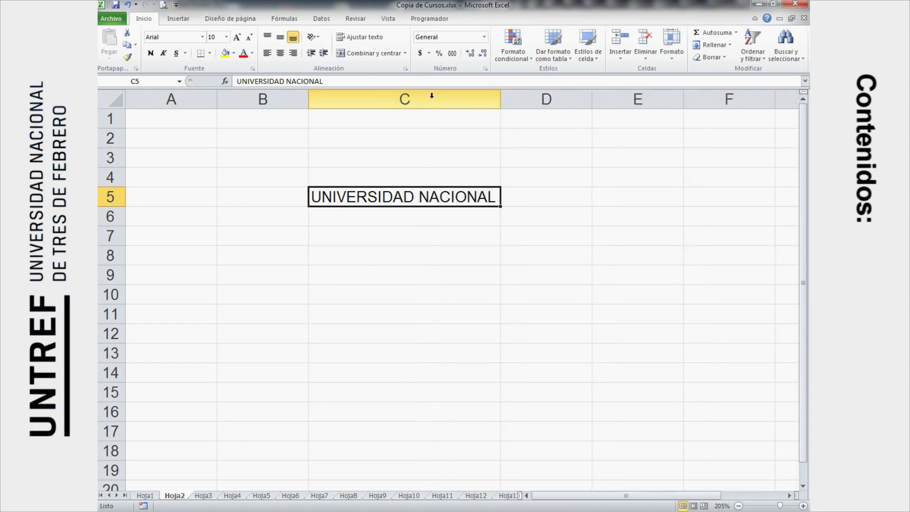
click(415, 215)
click(433, 193)
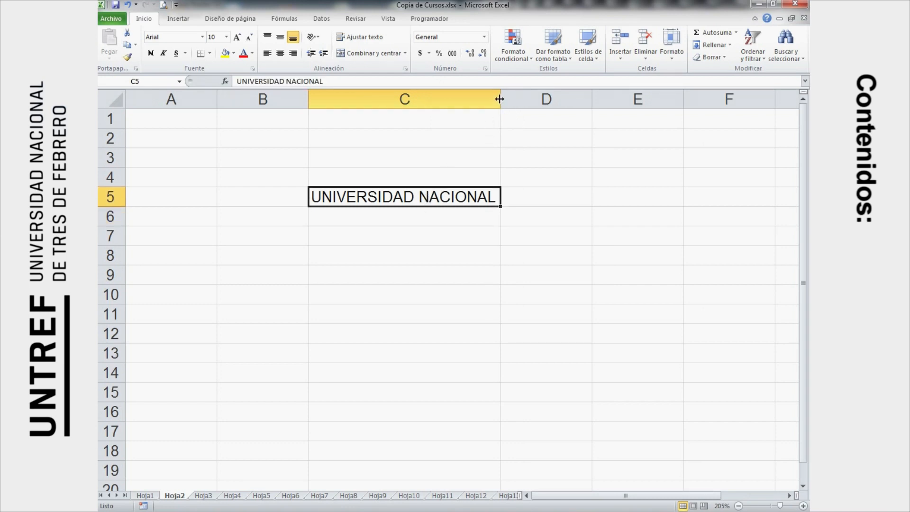
Widen column C manually well beyond the text in C5, and reduce it slightly.
drag(500, 99, 601, 102)
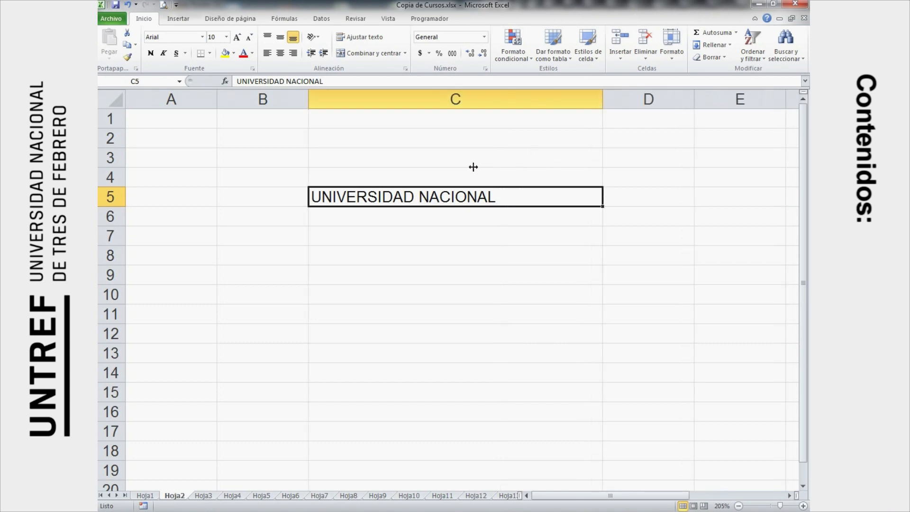
drag(601, 99, 592, 103)
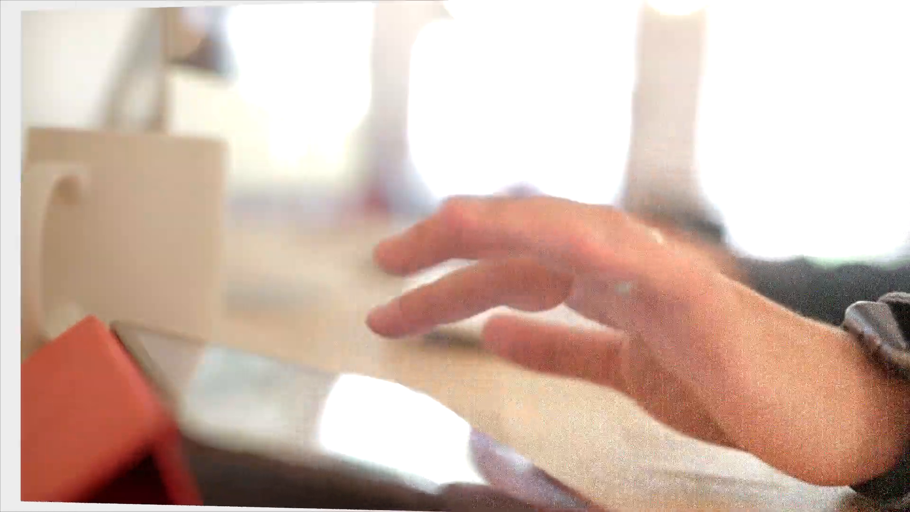